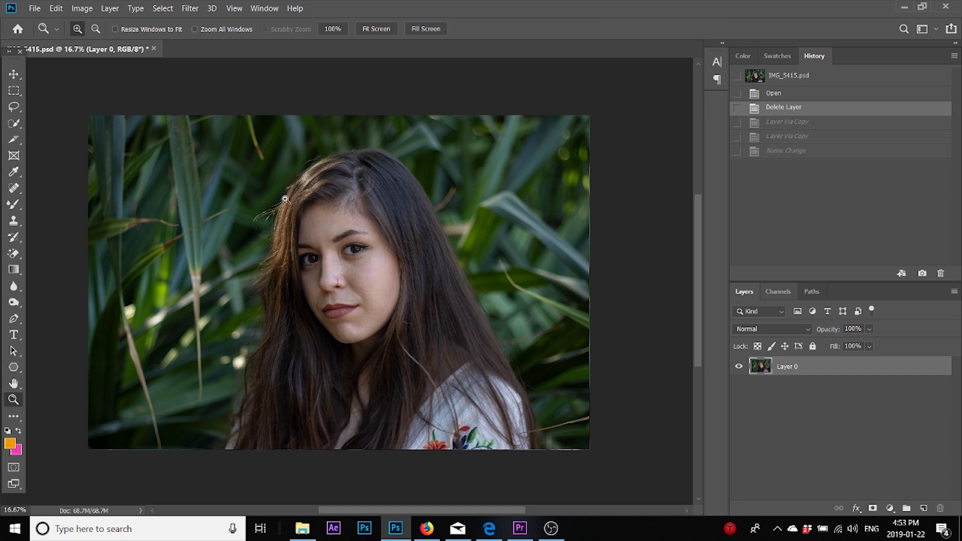
- Zoom in on her cheek with the Zoom tool, from 16.7% to 25%
{"action": "left_click", "coordinate": [397, 263]}
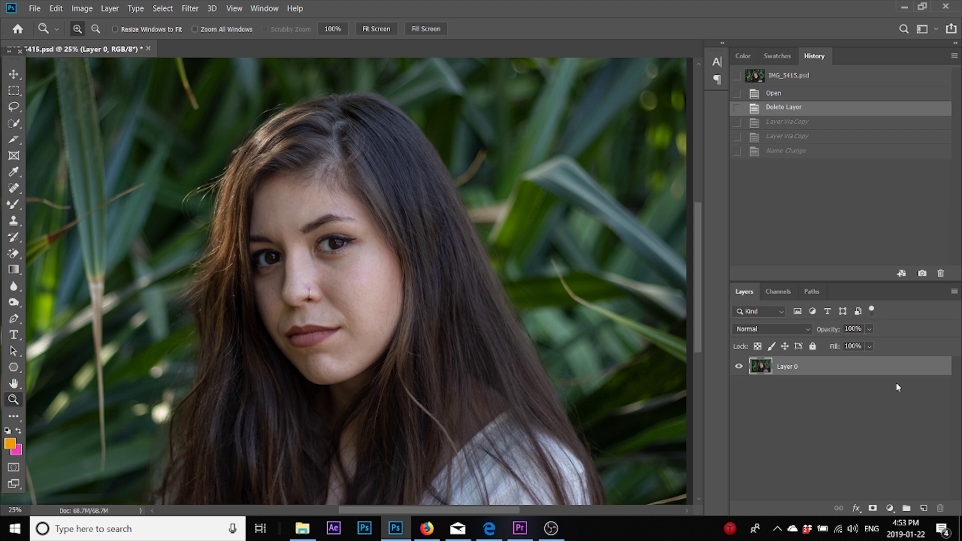
- Duplicate Layer 0 twice, rename the copies Low - Color and High - Texture, hide High - Texture, select Low - Color
{"action": "key", "text": "ctrl+j"}
{"action": "key", "text": "ctrl+j"}
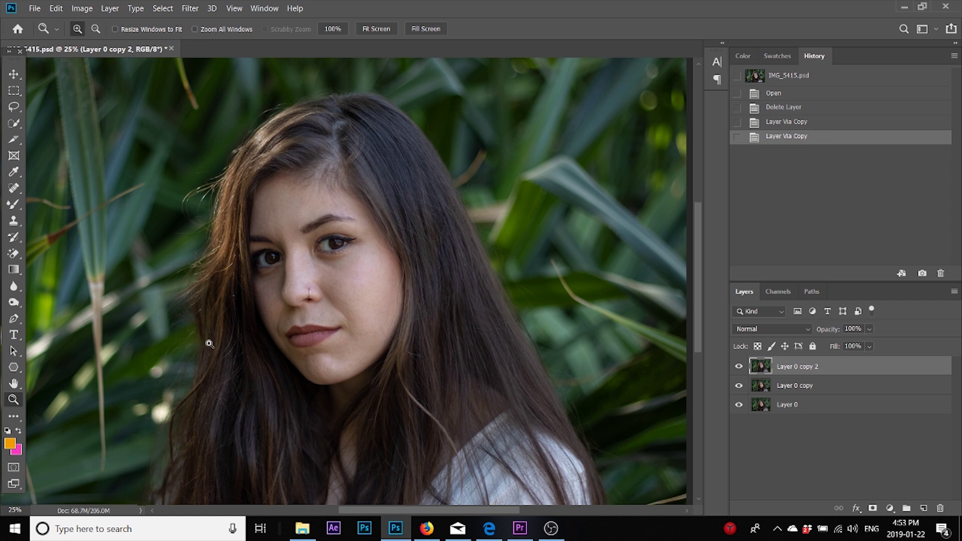
{"action": "double_click", "coordinate": [796, 386]}
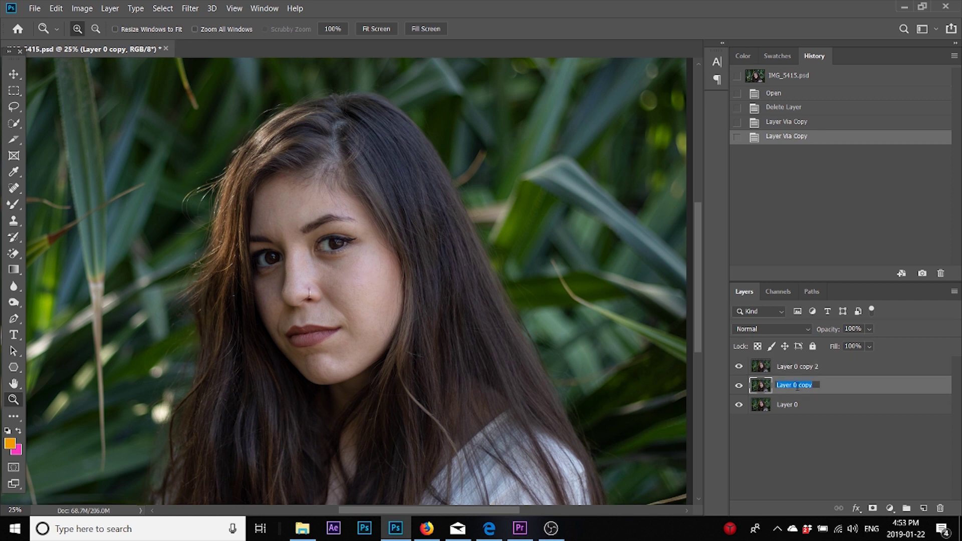
{"action": "key", "text": "BackSpace"}
{"action": "double_click", "coordinate": [784, 367]}
{"action": "type", "text": "High - Texture"}
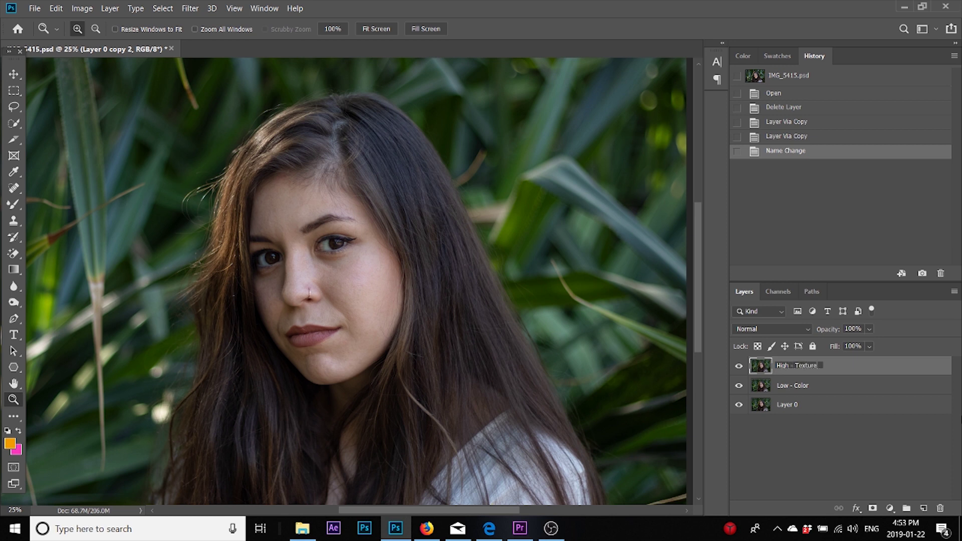
{"action": "key", "text": "Return"}
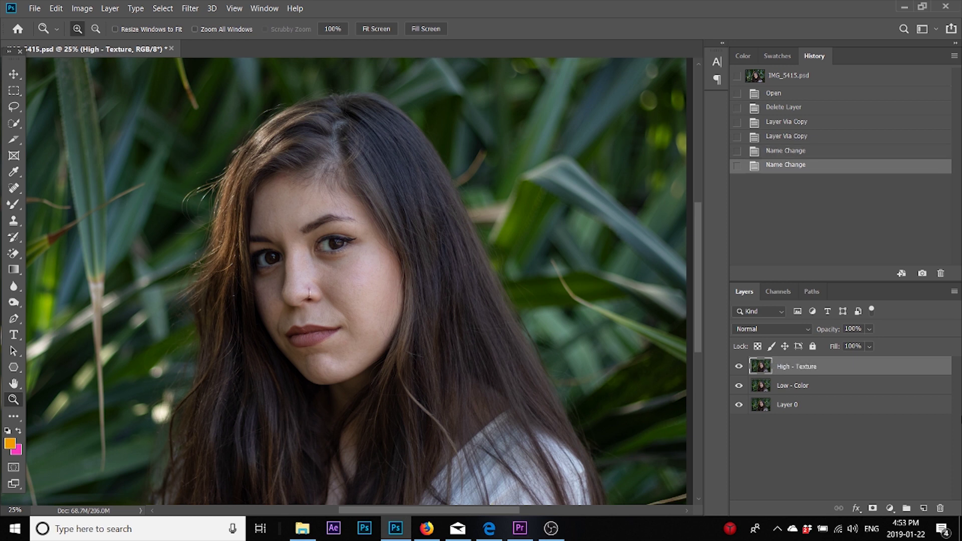
{"action": "left_click", "coordinate": [739, 367]}
{"action": "left_click", "coordinate": [771, 390]}
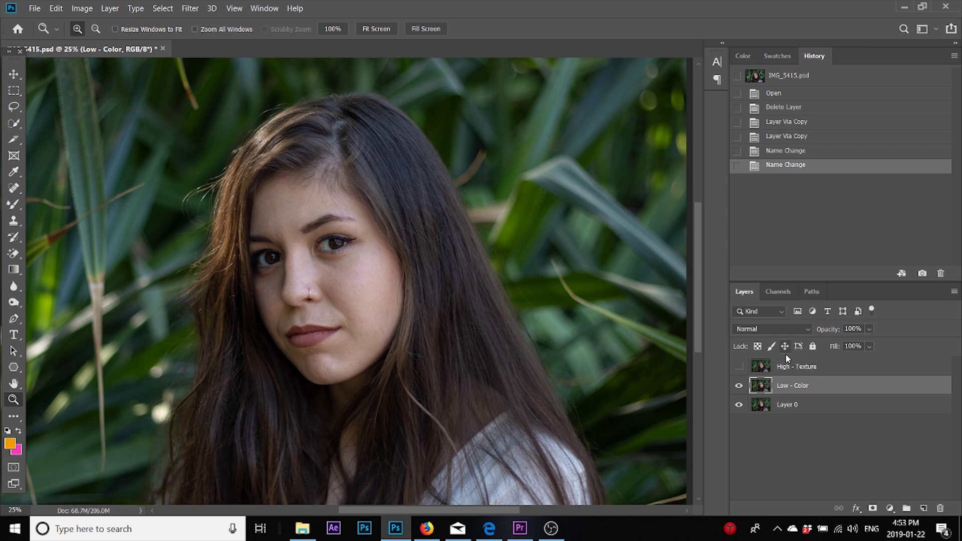
- Apply a 5.8-pixel Gaussian Blur to Low - Color, then show and select High - Texture
{"action": "left_click", "coordinate": [331, 296]}
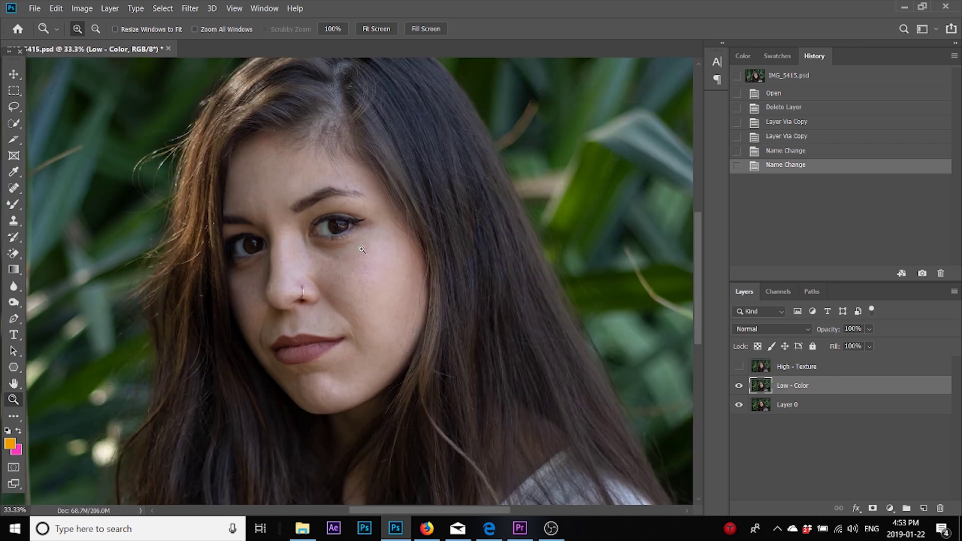
{"action": "left_click", "coordinate": [188, 9]}
{"action": "mouse_move", "coordinate": [238, 144]}
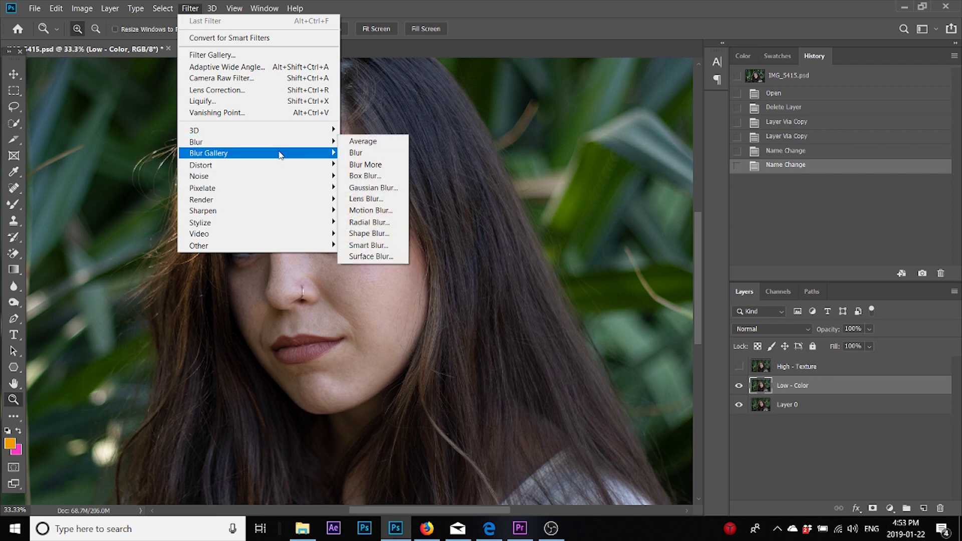
{"action": "left_click", "coordinate": [373, 187]}
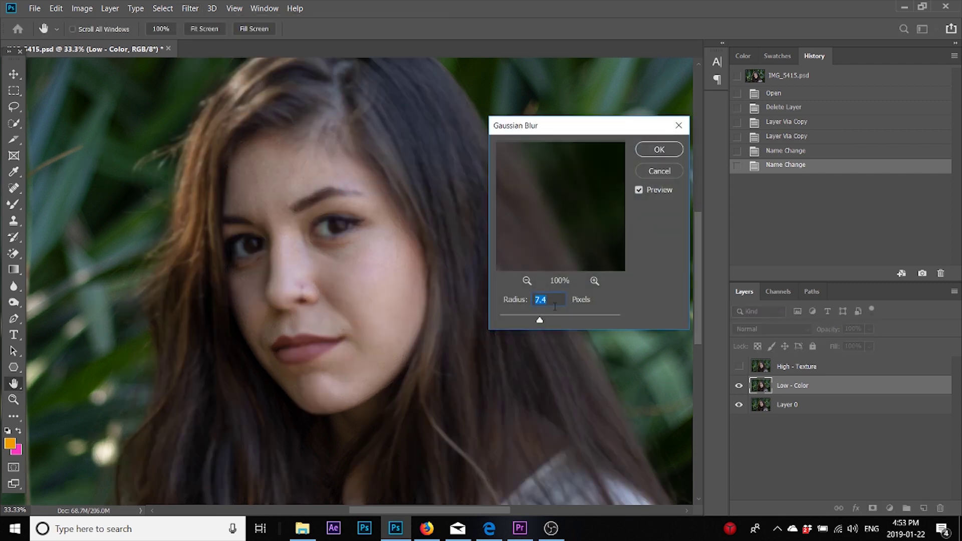
{"action": "left_click_drag", "start_coordinate": [543, 319], "coordinate": [524, 320]}
{"action": "left_click_drag", "start_coordinate": [523, 320], "coordinate": [542, 323]}
{"action": "left_click", "coordinate": [660, 150]}
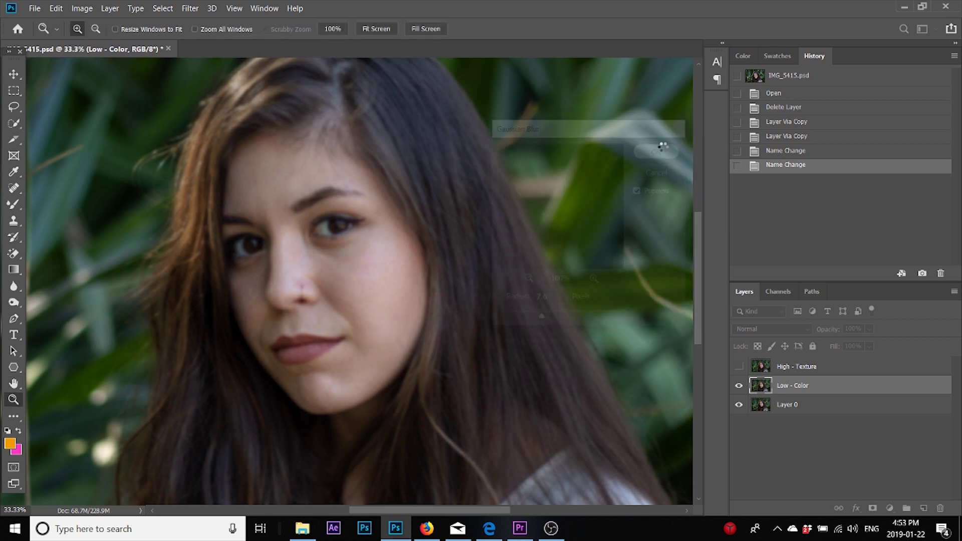
{"action": "left_click", "coordinate": [738, 367]}
{"action": "left_click", "coordinate": [796, 367]}
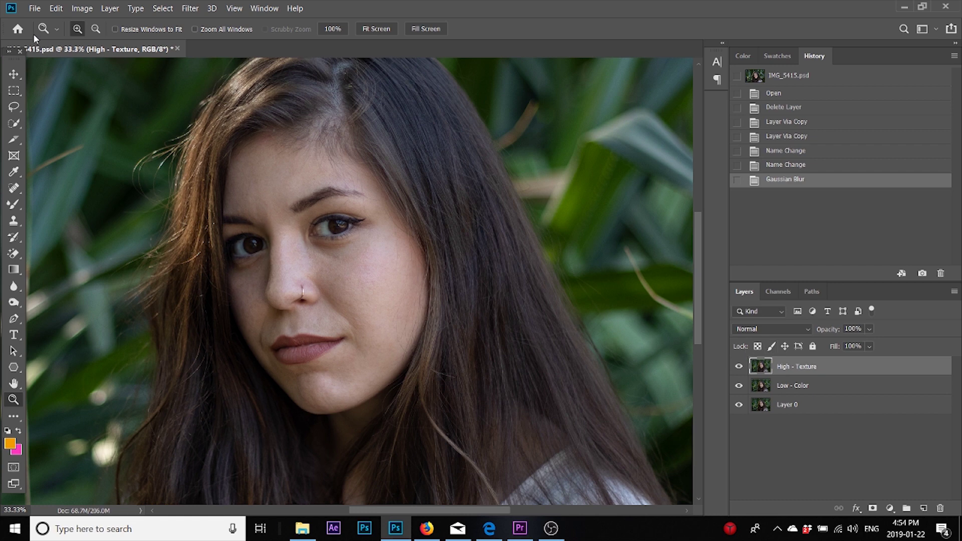
- Use Apply Image on High - Texture with source Low - Color, Subtract blending, Scale 2, Offset 128
{"action": "left_click", "coordinate": [82, 9]}
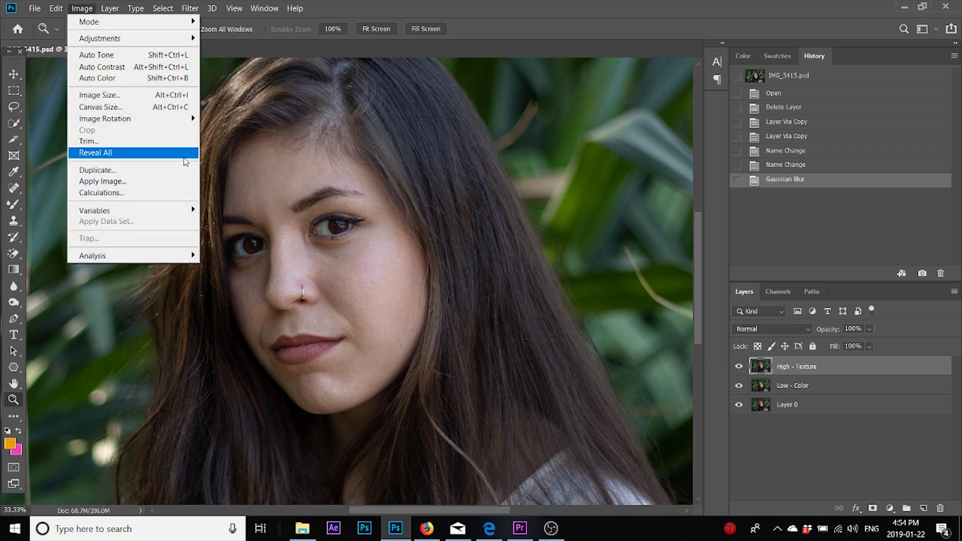
{"action": "left_click", "coordinate": [160, 180]}
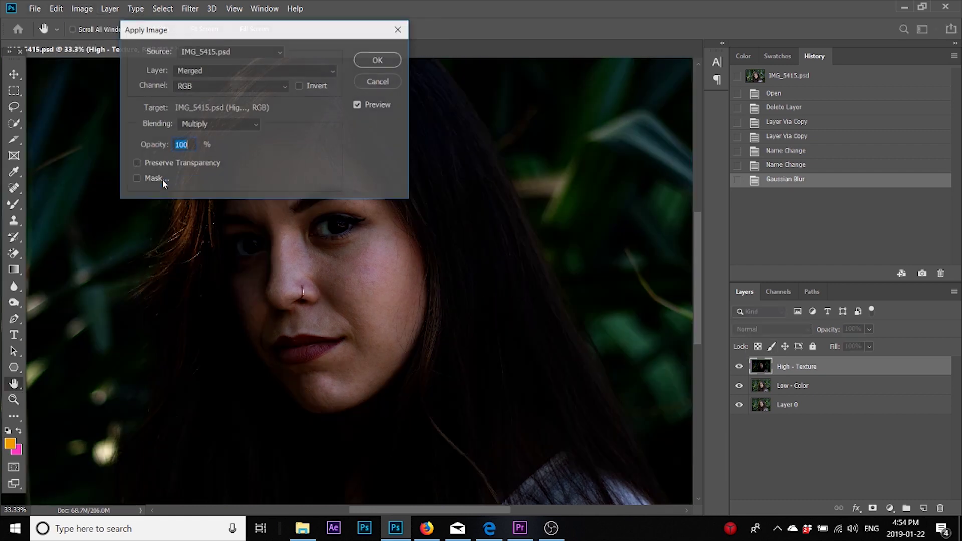
{"action": "left_click", "coordinate": [222, 70]}
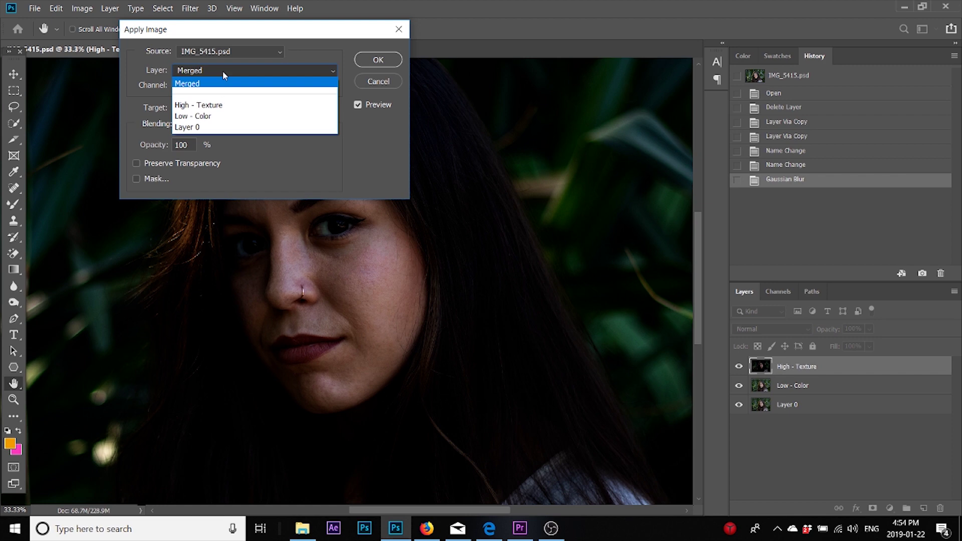
{"action": "left_click", "coordinate": [236, 117]}
{"action": "left_click", "coordinate": [209, 125]}
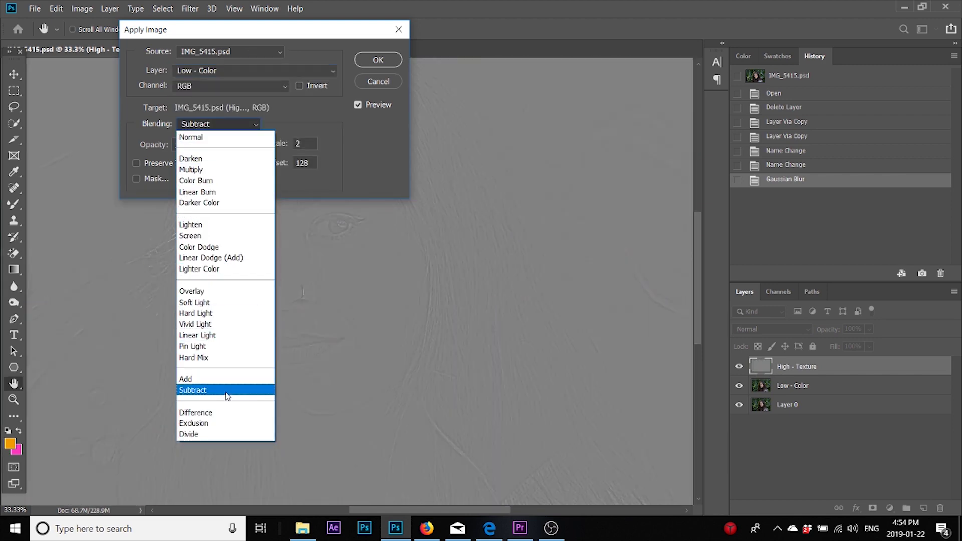
{"action": "left_click", "coordinate": [228, 390]}
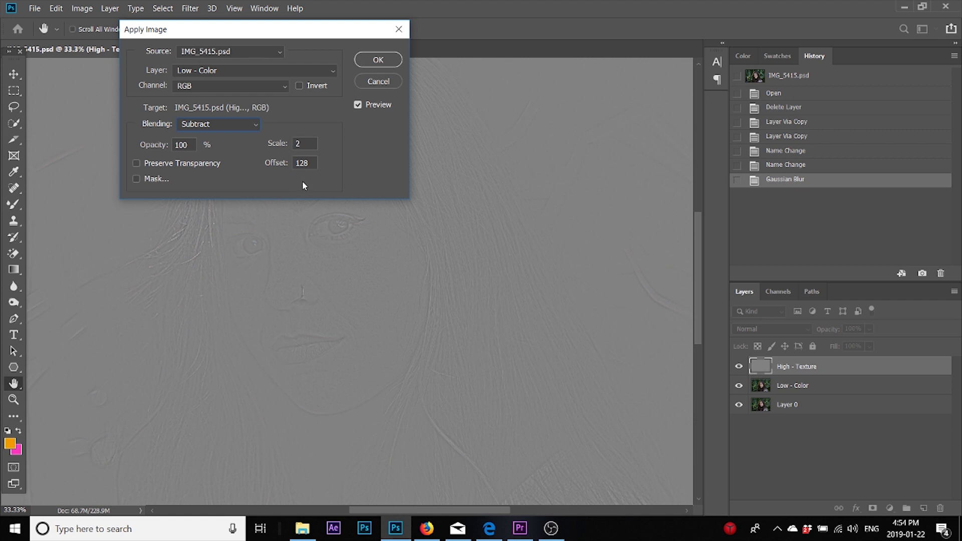
{"action": "left_click", "coordinate": [375, 62]}
- Set the High - Texture layer's blend mode to Linear Light
{"action": "key", "text": "z"}
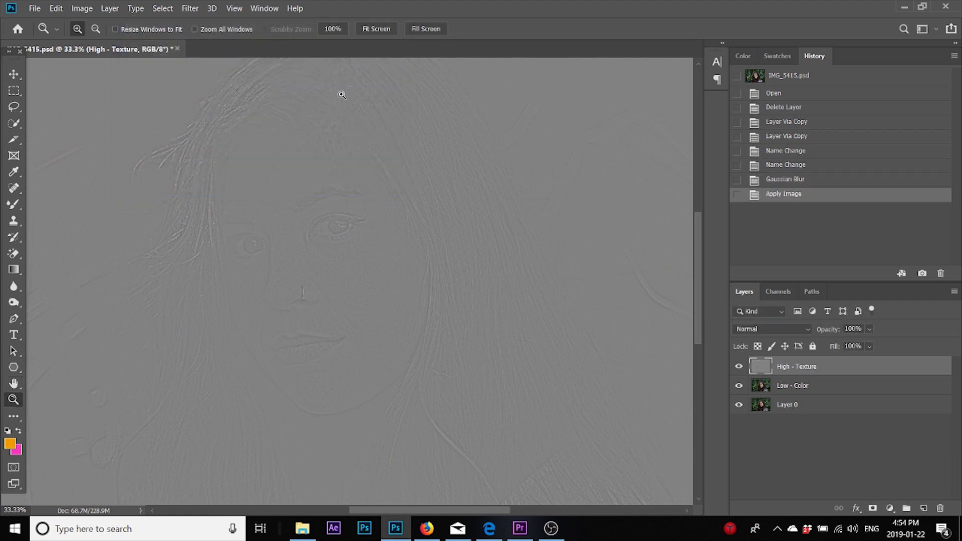
{"action": "left_click", "coordinate": [765, 333]}
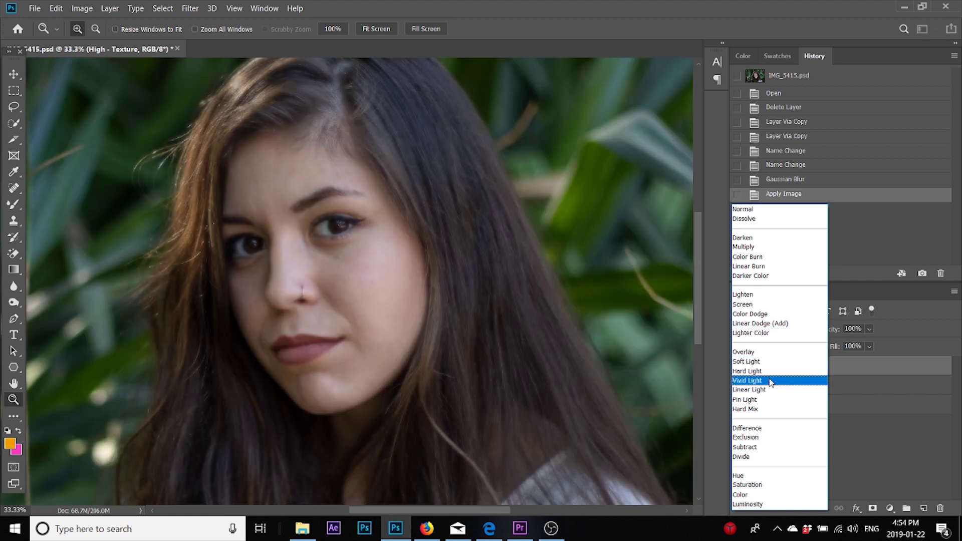
{"action": "left_click", "coordinate": [771, 390]}
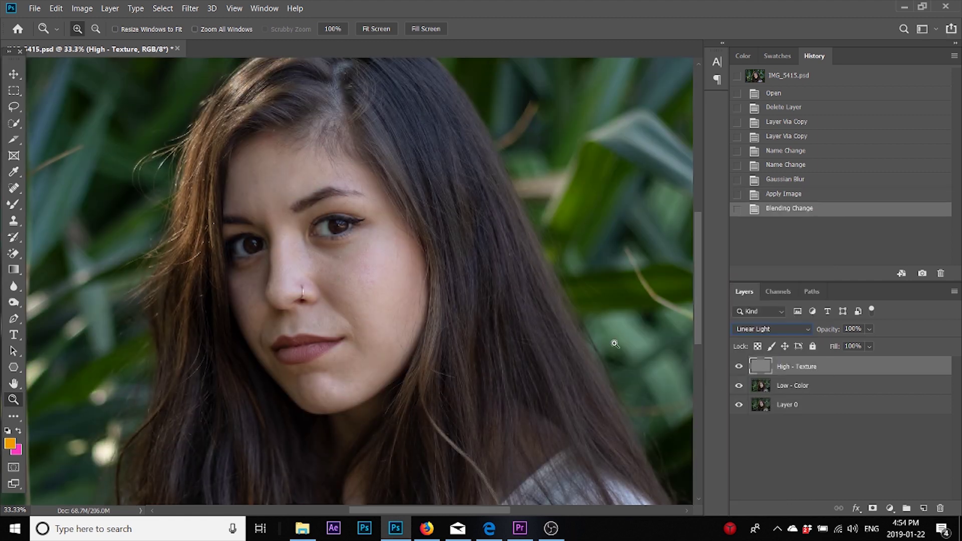
- Toggle High - Texture's visibility to compare the portrait with and without the texture
{"action": "left_click", "coordinate": [738, 368]}
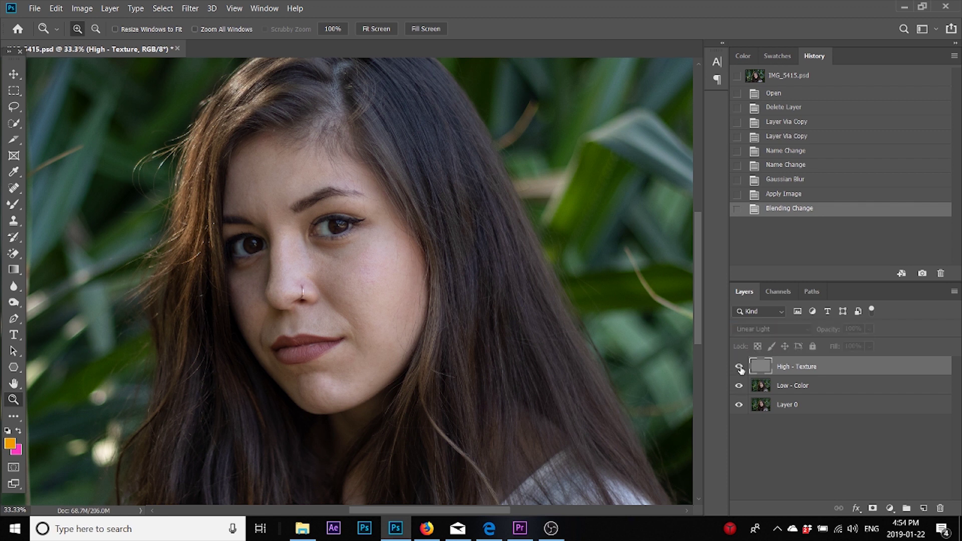
{"action": "left_click", "coordinate": [740, 368]}
{"action": "left_click", "coordinate": [740, 367]}
{"action": "left_click", "coordinate": [739, 368]}
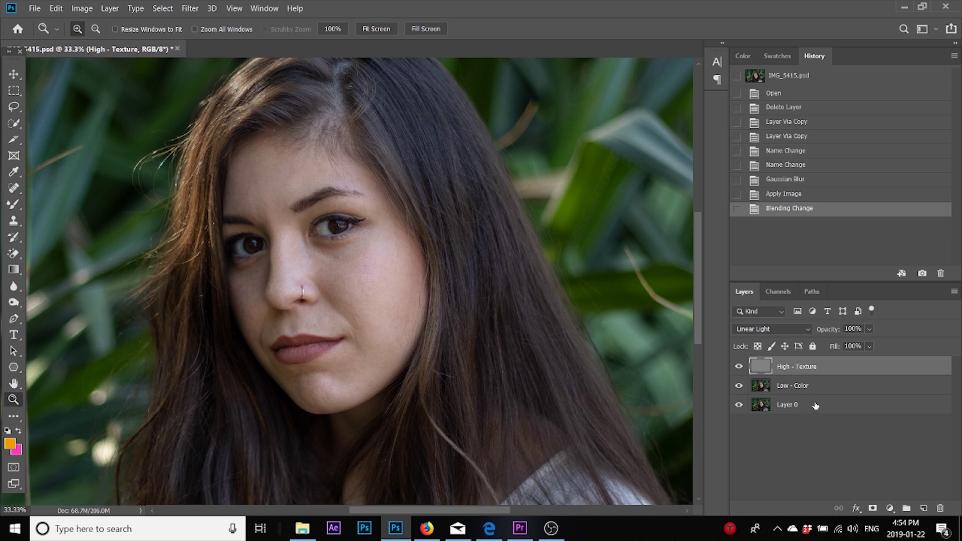
- Hide High - Texture and select the Mixer Brush, cleaned so it carries no paint
{"action": "left_click", "coordinate": [739, 368]}
{"action": "key", "text": "alt+bracketleft"}
{"action": "left_click", "coordinate": [14, 205]}
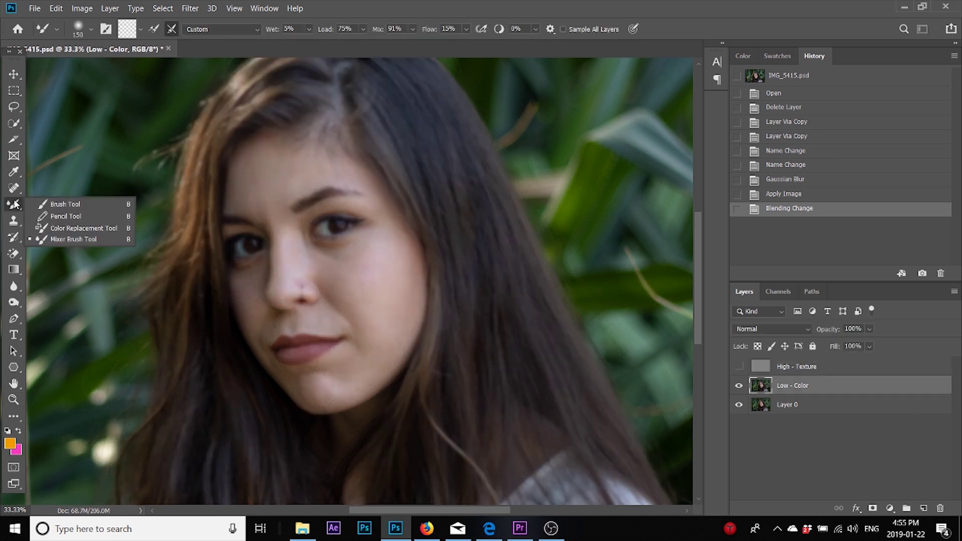
{"action": "left_click", "coordinate": [81, 239]}
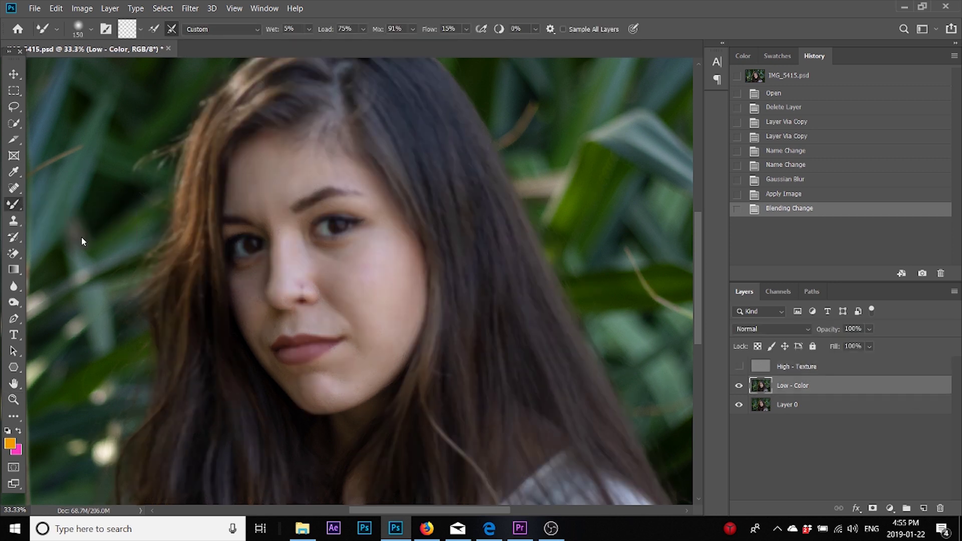
{"action": "left_click", "coordinate": [155, 31]}
{"action": "left_click", "coordinate": [154, 32]}
- Blend the hair, both cheeks, forehead and nose bridge with Mixer Brush strokes at sizes 200 and 175
{"action": "left_click_drag", "start_coordinate": [338, 193], "coordinate": [381, 149]}
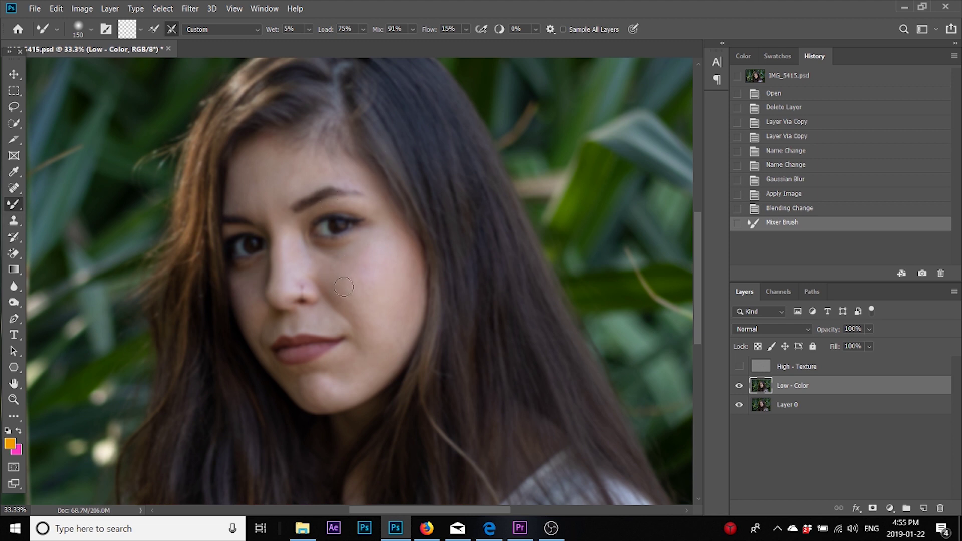
{"action": "key", "text": "bracketright"}
{"action": "key", "text": "bracketright"}
{"action": "mouse_move", "coordinate": [354, 279]}
{"action": "left_mouse_down"}
{"action": "mouse_move", "coordinate": [365, 272]}
{"action": "mouse_move", "coordinate": [373, 313]}
{"action": "left_mouse_up"}
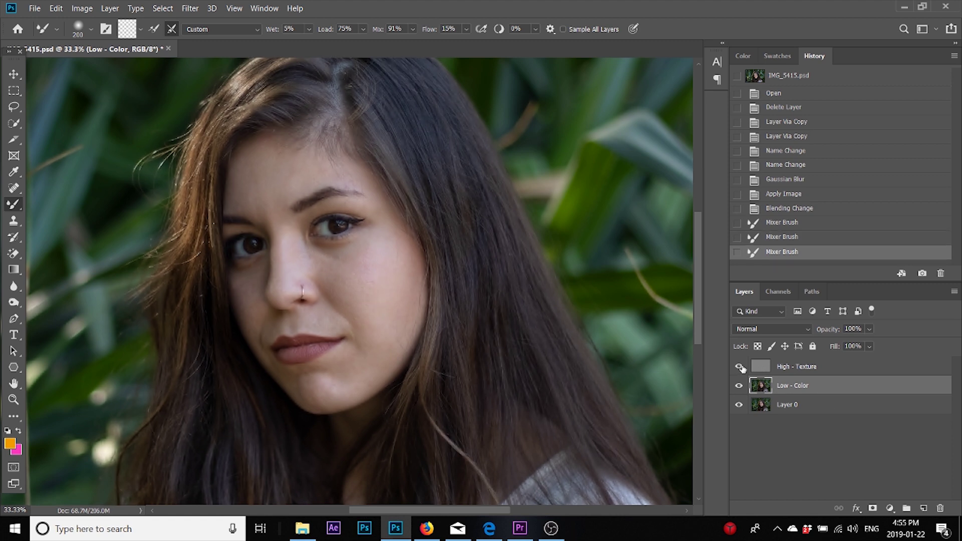
{"action": "mouse_move", "coordinate": [354, 254]}
{"action": "left_mouse_down"}
{"action": "mouse_move", "coordinate": [367, 337]}
{"action": "mouse_move", "coordinate": [389, 321]}
{"action": "mouse_move", "coordinate": [384, 337]}
{"action": "mouse_move", "coordinate": [398, 341]}
{"action": "mouse_move", "coordinate": [401, 311]}
{"action": "mouse_move", "coordinate": [376, 296]}
{"action": "left_mouse_up"}
{"action": "key", "text": "bracketleft"}
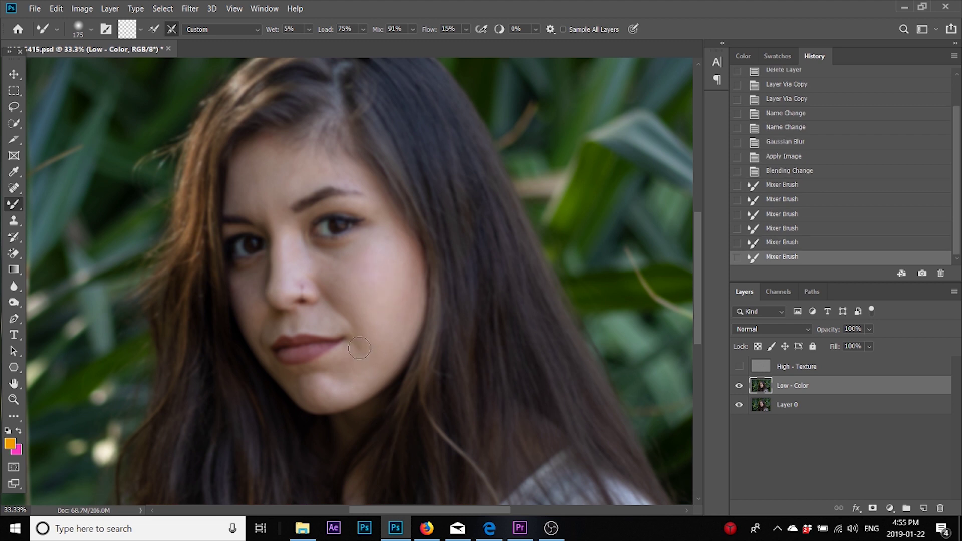
{"action": "mouse_move", "coordinate": [404, 294]}
{"action": "left_mouse_down"}
{"action": "mouse_move", "coordinate": [399, 261]}
{"action": "mouse_move", "coordinate": [393, 296]}
{"action": "mouse_move", "coordinate": [365, 306]}
{"action": "mouse_move", "coordinate": [353, 277]}
{"action": "mouse_move", "coordinate": [372, 247]}
{"action": "mouse_move", "coordinate": [380, 258]}
{"action": "mouse_move", "coordinate": [354, 269]}
{"action": "left_mouse_up"}
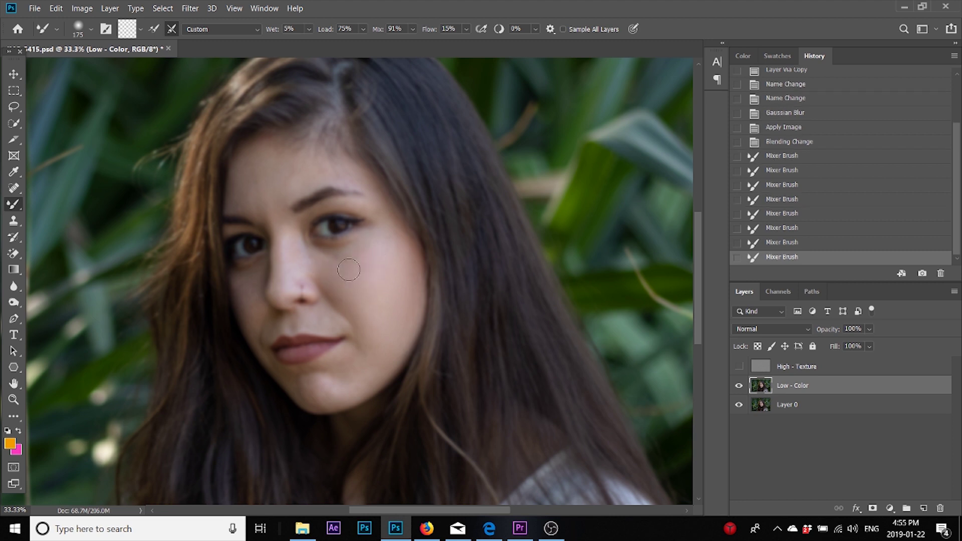
{"action": "mouse_move", "coordinate": [369, 297]}
{"action": "left_mouse_down"}
{"action": "mouse_move", "coordinate": [360, 368]}
{"action": "mouse_move", "coordinate": [308, 394]}
{"action": "mouse_move", "coordinate": [359, 378]}
{"action": "mouse_move", "coordinate": [382, 342]}
{"action": "left_mouse_up"}
{"action": "mouse_move", "coordinate": [405, 243]}
{"action": "left_mouse_down"}
{"action": "mouse_move", "coordinate": [389, 254]}
{"action": "mouse_move", "coordinate": [385, 228]}
{"action": "mouse_move", "coordinate": [395, 264]}
{"action": "left_mouse_up"}
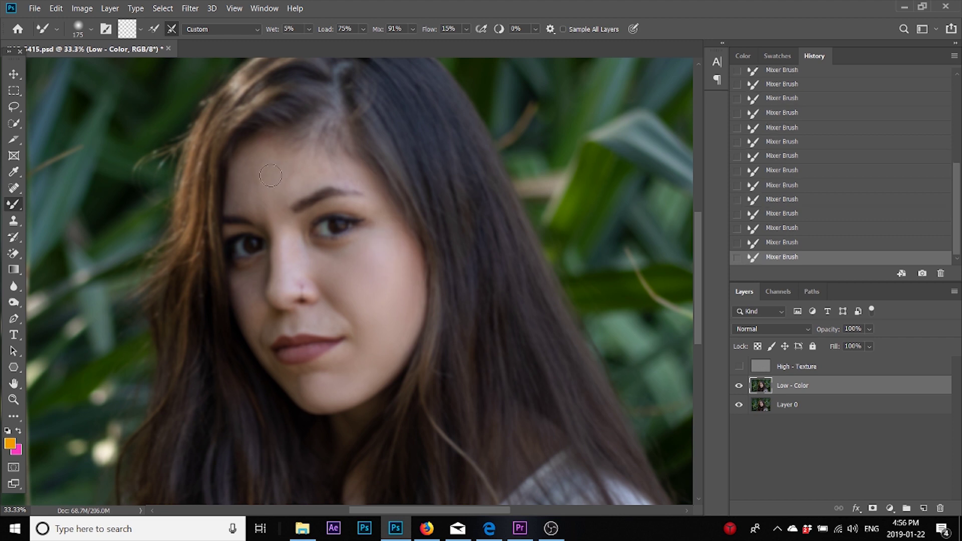
{"action": "mouse_move", "coordinate": [263, 205]}
{"action": "left_mouse_down"}
{"action": "mouse_move", "coordinate": [280, 226]}
{"action": "mouse_move", "coordinate": [305, 218]}
{"action": "left_mouse_up"}
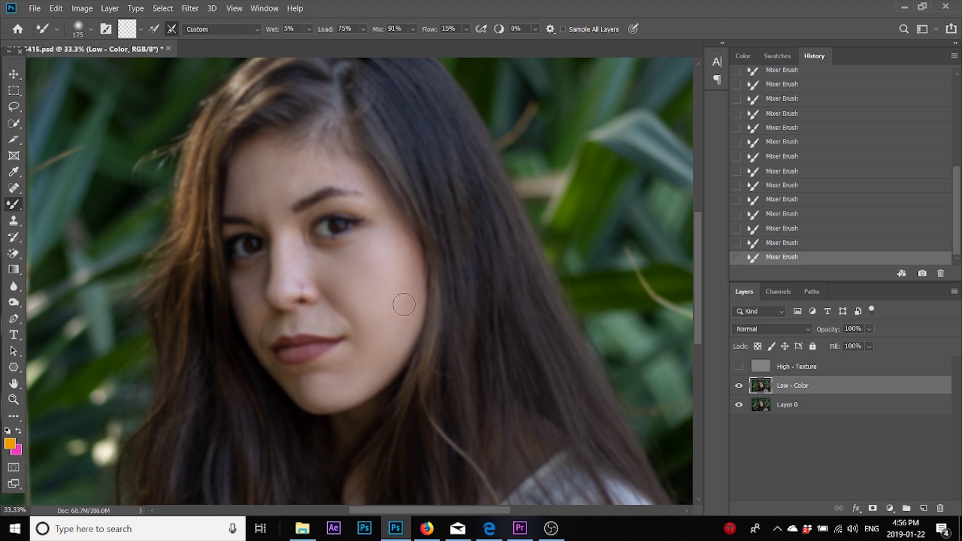
{"action": "left_click_drag", "start_coordinate": [404, 273], "coordinate": [381, 272]}
{"action": "left_click_drag", "start_coordinate": [320, 260], "coordinate": [368, 248]}
{"action": "mouse_move", "coordinate": [315, 269]}
{"action": "left_mouse_down"}
{"action": "mouse_move", "coordinate": [274, 246]}
{"action": "mouse_move", "coordinate": [281, 234]}
{"action": "mouse_move", "coordinate": [288, 272]}
{"action": "mouse_move", "coordinate": [267, 280]}
{"action": "mouse_move", "coordinate": [282, 253]}
{"action": "mouse_move", "coordinate": [282, 273]}
{"action": "mouse_move", "coordinate": [296, 248]}
{"action": "left_mouse_up"}
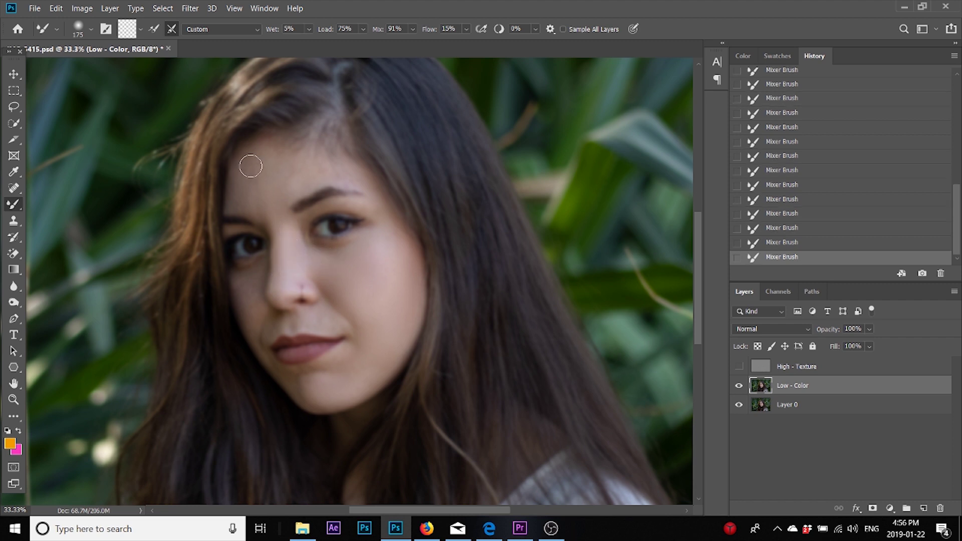
{"action": "mouse_move", "coordinate": [251, 167]}
{"action": "left_mouse_down"}
{"action": "mouse_move", "coordinate": [251, 192]}
{"action": "mouse_move", "coordinate": [236, 206]}
{"action": "mouse_move", "coordinate": [249, 171]}
{"action": "mouse_move", "coordinate": [282, 229]}
{"action": "mouse_move", "coordinate": [252, 178]}
{"action": "mouse_move", "coordinate": [269, 160]}
{"action": "mouse_move", "coordinate": [267, 143]}
{"action": "mouse_move", "coordinate": [251, 170]}
{"action": "mouse_move", "coordinate": [258, 181]}
{"action": "mouse_move", "coordinate": [268, 166]}
{"action": "mouse_move", "coordinate": [313, 185]}
{"action": "mouse_move", "coordinate": [284, 174]}
{"action": "mouse_move", "coordinate": [270, 183]}
{"action": "mouse_move", "coordinate": [330, 172]}
{"action": "mouse_move", "coordinate": [256, 199]}
{"action": "left_mouse_up"}
- Smooth the jaw and the cheek beside the nose, varying brush size between 125 and 200
{"action": "key", "text": "bracketleft"}
{"action": "key", "text": "bracketleft"}
{"action": "key", "text": "bracketleft"}
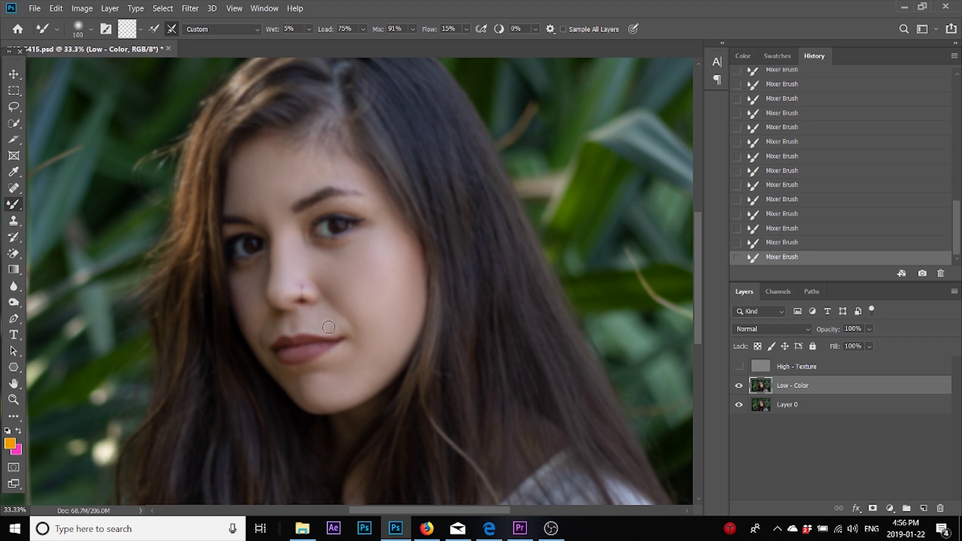
{"action": "key", "text": "bracketright"}
{"action": "key", "text": "bracketright"}
{"action": "key", "text": "bracketleft"}
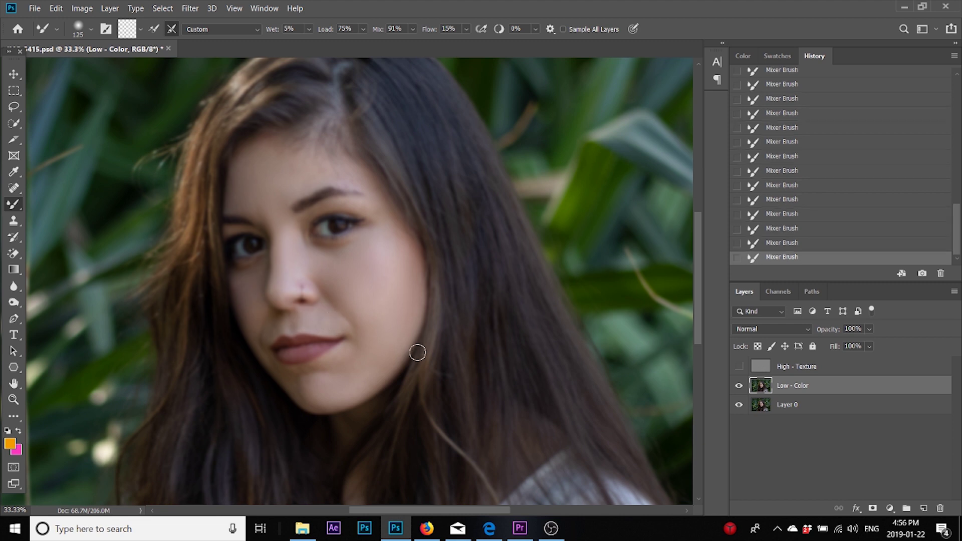
{"action": "mouse_move", "coordinate": [399, 355]}
{"action": "left_mouse_down"}
{"action": "mouse_move", "coordinate": [367, 368]}
{"action": "mouse_move", "coordinate": [380, 354]}
{"action": "mouse_move", "coordinate": [365, 383]}
{"action": "mouse_move", "coordinate": [389, 348]}
{"action": "mouse_move", "coordinate": [357, 367]}
{"action": "mouse_move", "coordinate": [374, 354]}
{"action": "mouse_move", "coordinate": [356, 381]}
{"action": "left_mouse_up"}
{"action": "key", "text": "bracketright"}
{"action": "key", "text": "bracketright"}
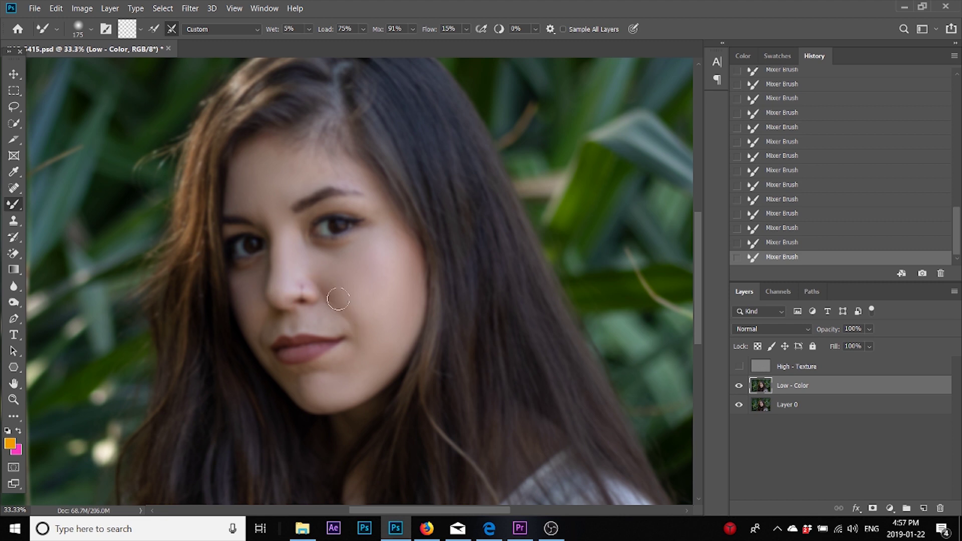
{"action": "left_click_drag", "start_coordinate": [353, 324], "coordinate": [329, 287]}
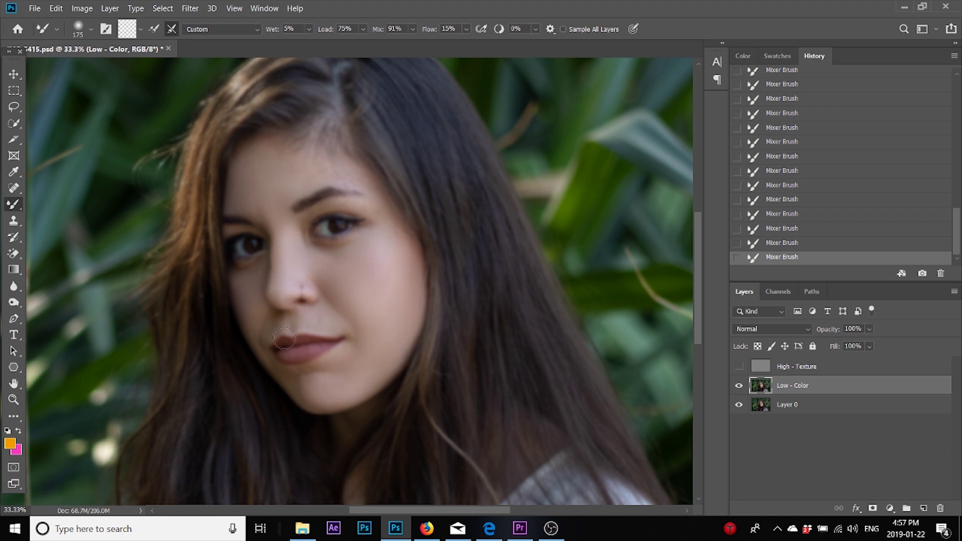
{"action": "key", "text": "bracketleft"}
{"action": "key", "text": "bracketleft"}
{"action": "key", "text": "bracketright"}
{"action": "key", "text": "bracketright"}
{"action": "key", "text": "bracketright"}
{"action": "key", "text": "bracketleft"}
- Zoom out, show High - Texture over the smoothed skin, and pan to centre the face
{"action": "left_click", "coordinate": [13, 399]}
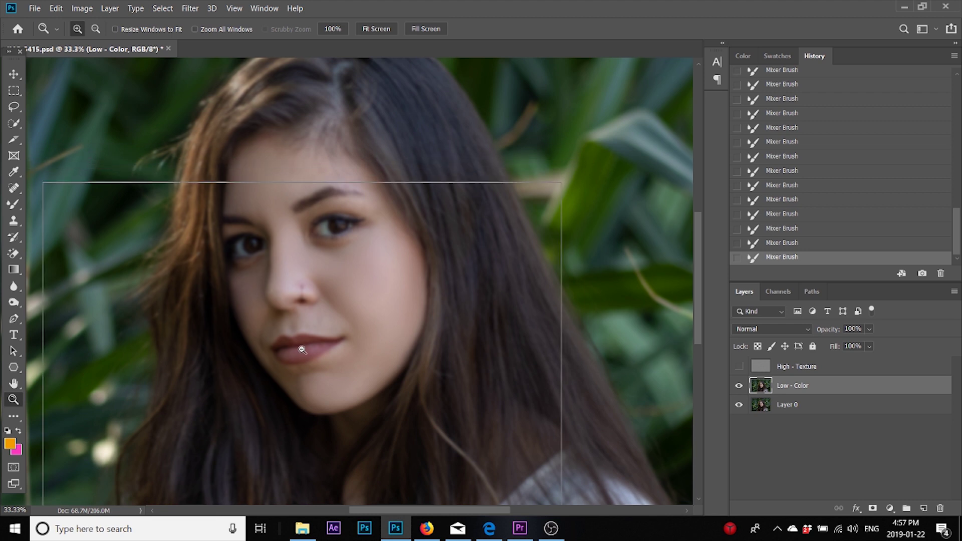
{"action": "left_click", "coordinate": [302, 349], "text": "alt"}
{"action": "left_click", "coordinate": [739, 367]}
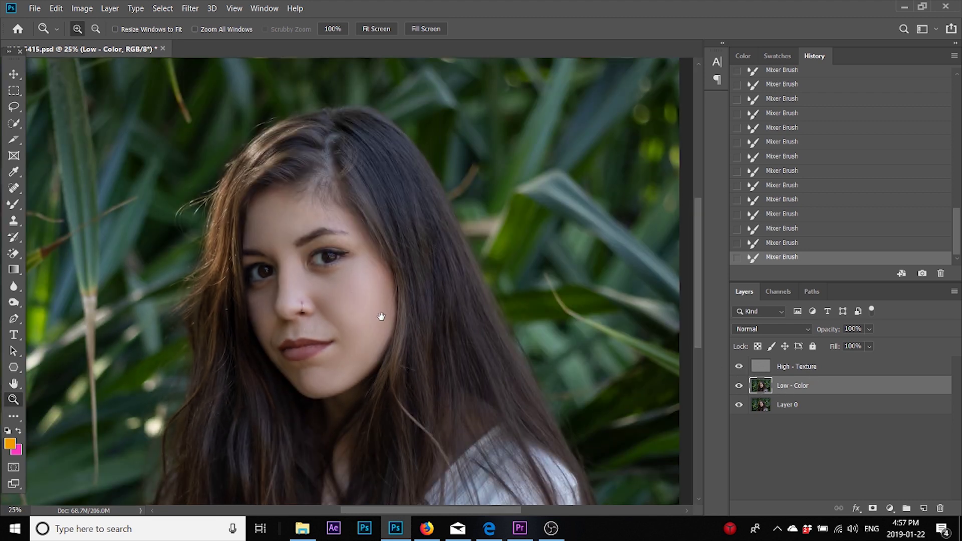
{"action": "left_click_drag", "start_coordinate": [380, 317], "coordinate": [434, 277]}
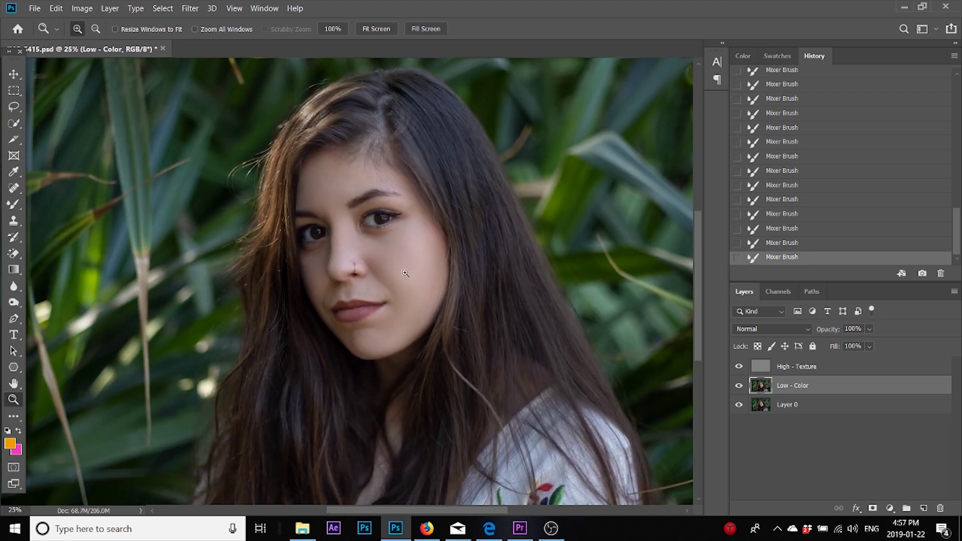
- Hide both frequency layers to view the original, restore them, and zoom out to the whole photo
{"action": "left_click_drag", "start_coordinate": [739, 367], "coordinate": [741, 389]}
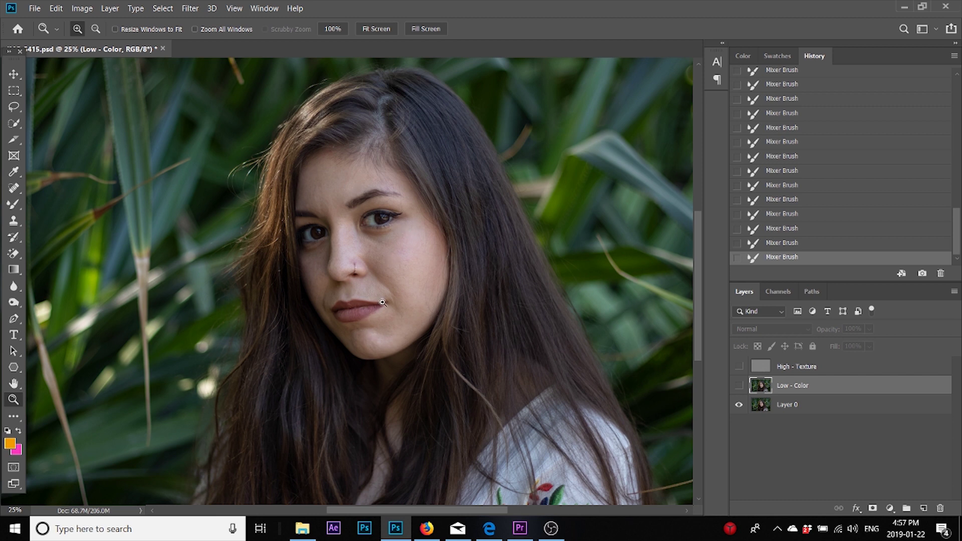
{"action": "left_click", "coordinate": [739, 385]}
{"action": "left_click", "coordinate": [738, 367]}
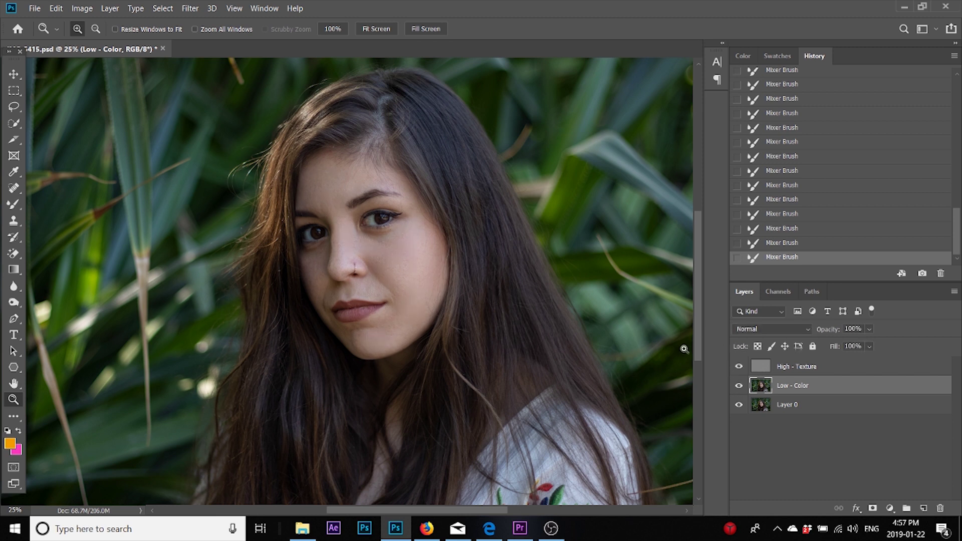
{"action": "left_click", "coordinate": [414, 306], "text": "alt"}
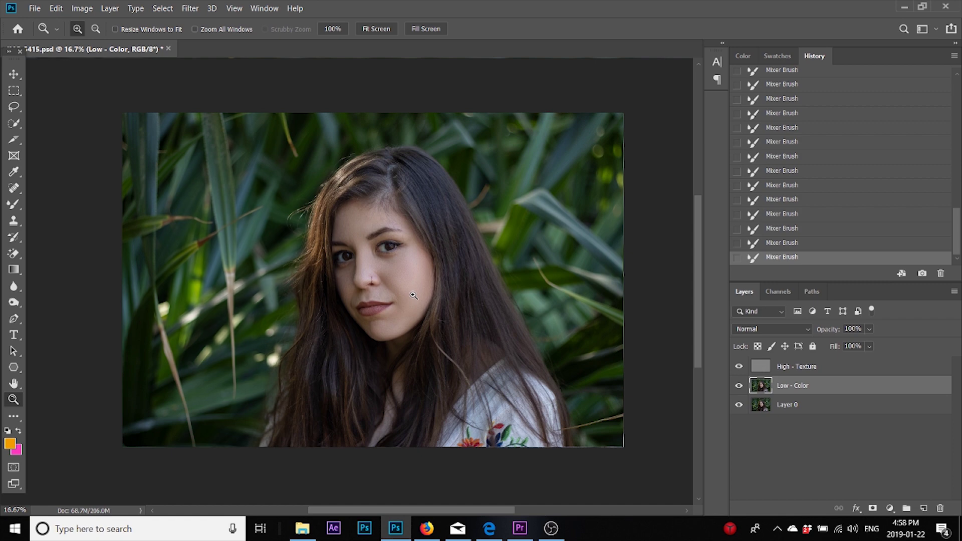
{"action": "left_click", "coordinate": [413, 295]}
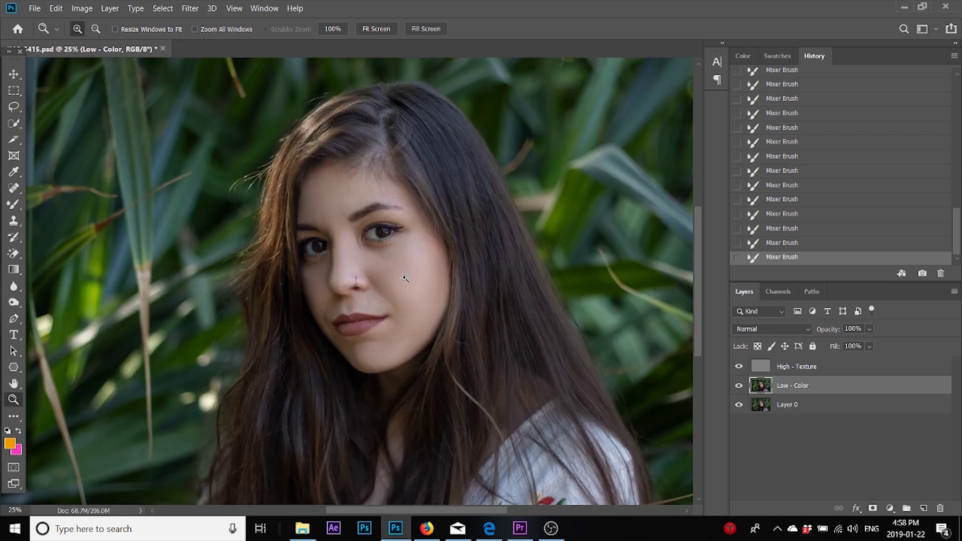
{"action": "left_click", "coordinate": [405, 278], "text": "alt"}
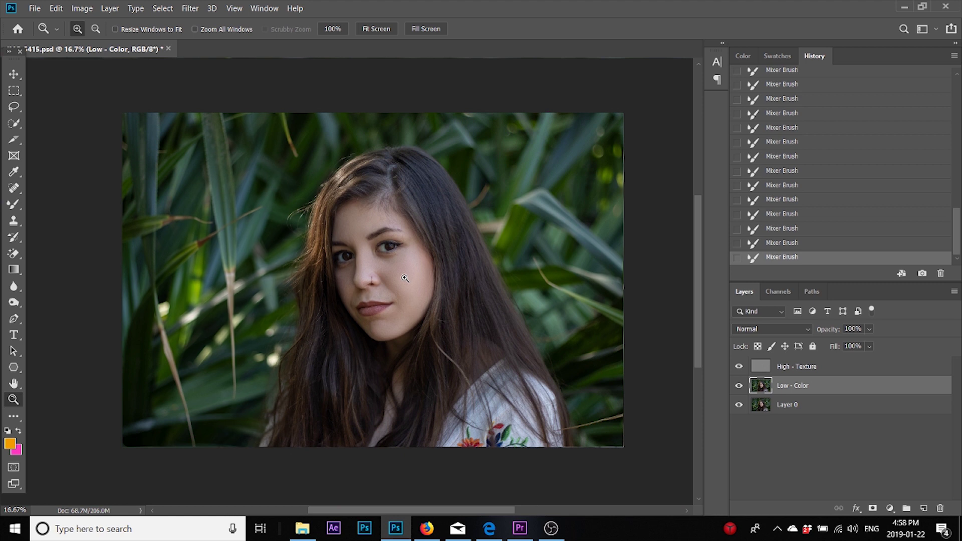